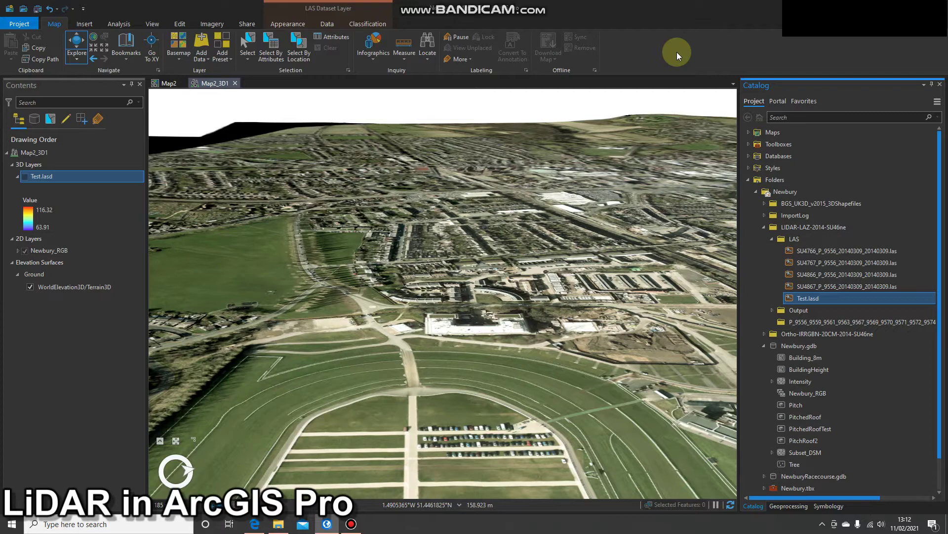
Switch to the 2D Map2 view of the Test.lasd point cloud coloured by classification
click(164, 84)
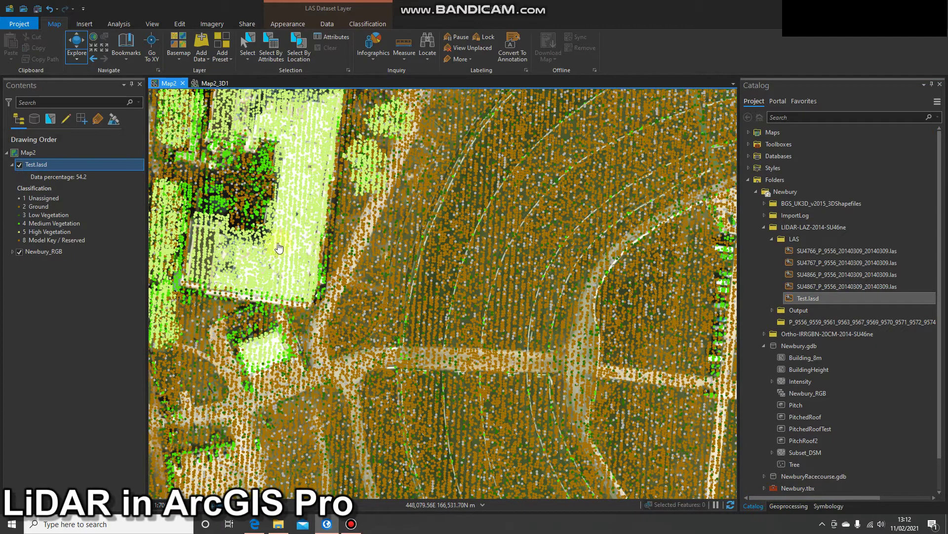
Inspect one point's attributes (elevation 93.08 m, class 5), then return to the Map2_3D1 scene
click(322, 165)
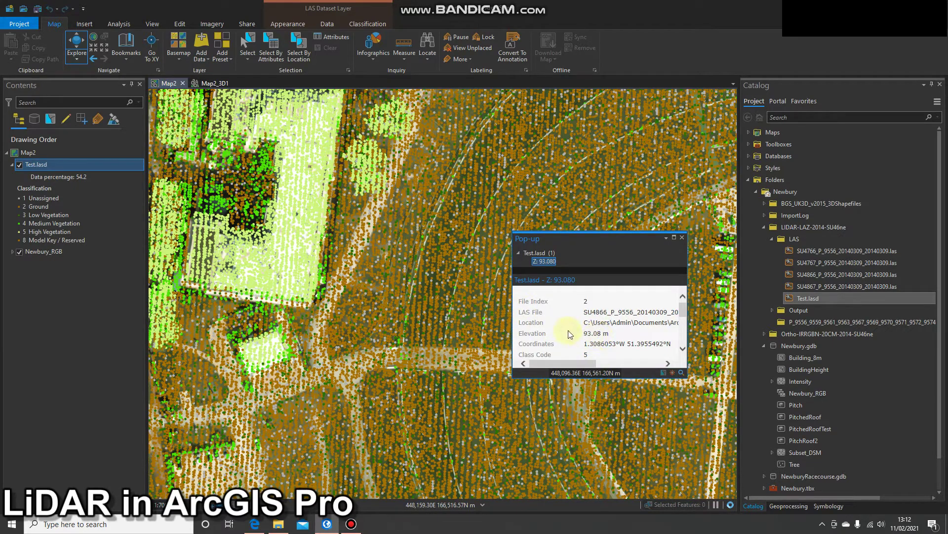
scroll(584, 337, down, 1)
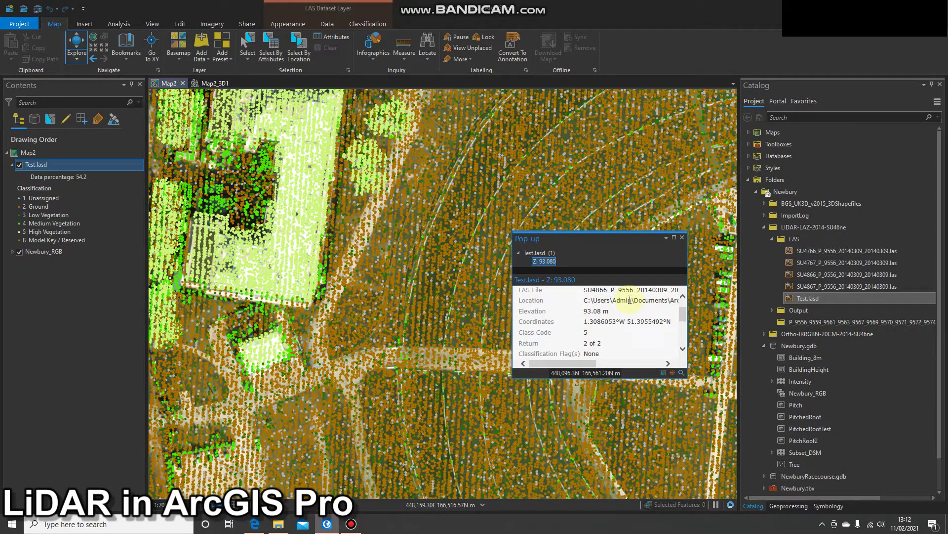
click(684, 238)
click(214, 83)
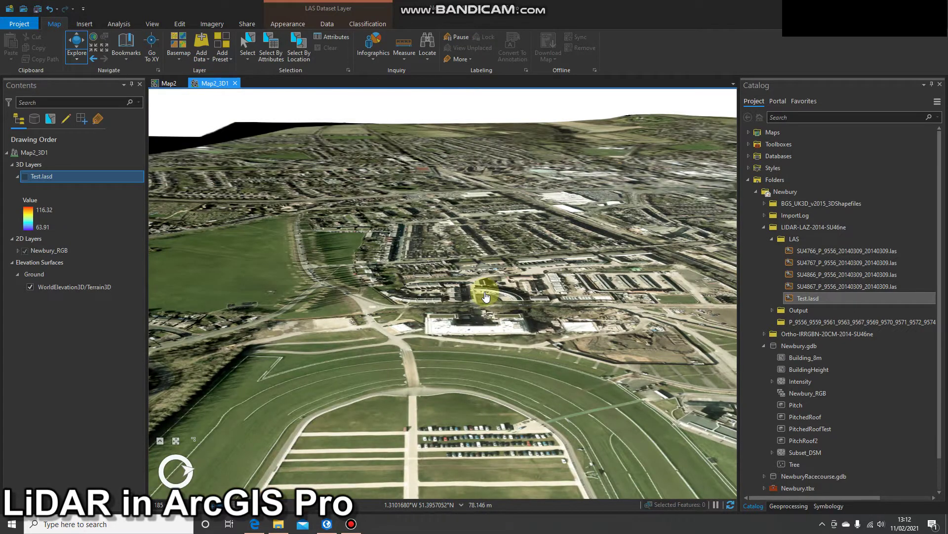
Zoom and pan the 3D view onto the large white racecourse building
scroll(452, 319, up, 2)
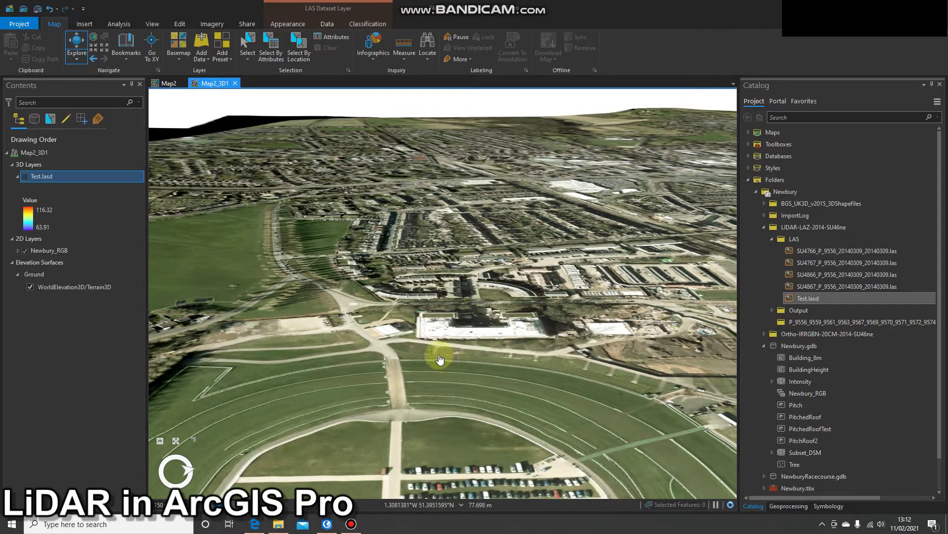
drag(444, 396, 455, 347)
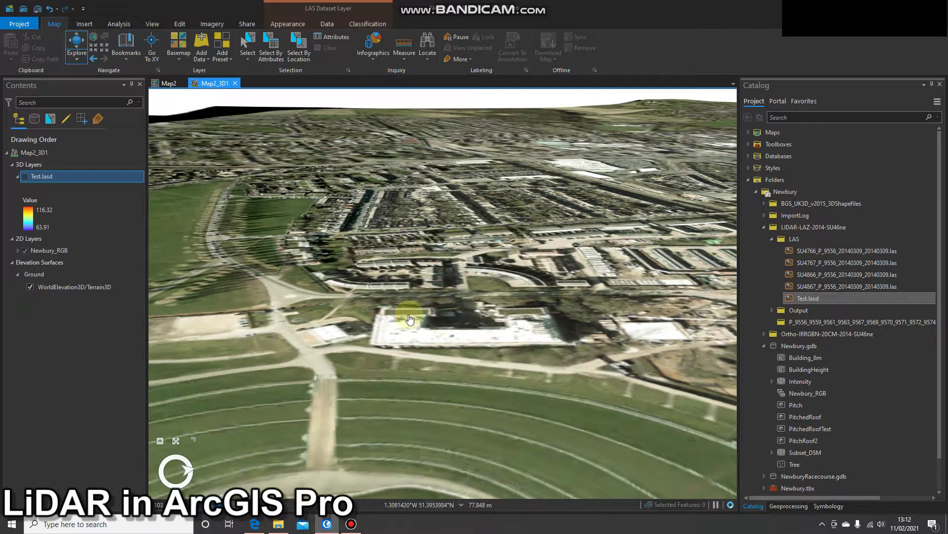
drag(529, 336, 398, 329)
drag(441, 360, 409, 311)
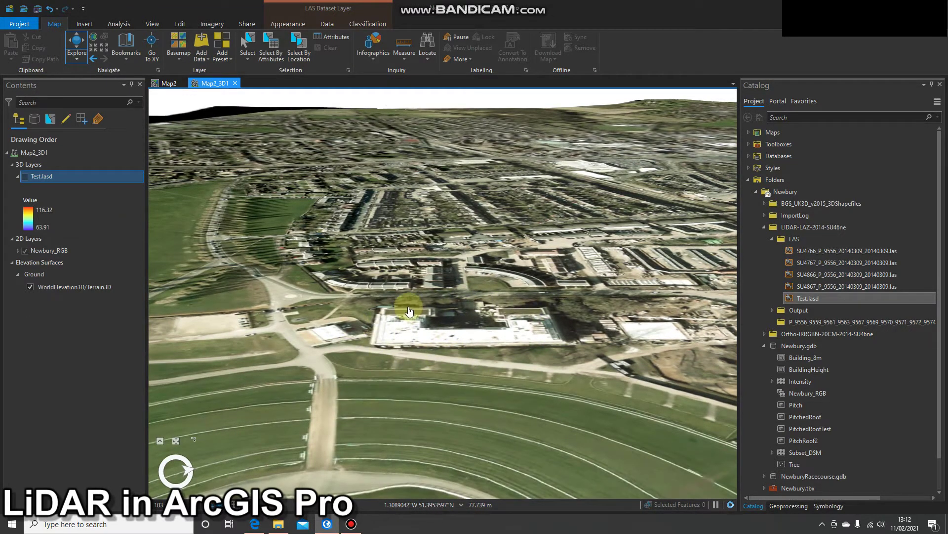
Look around the May 2014 Street View of the scaffolded building at Teeton Mill Pl
click(255, 523)
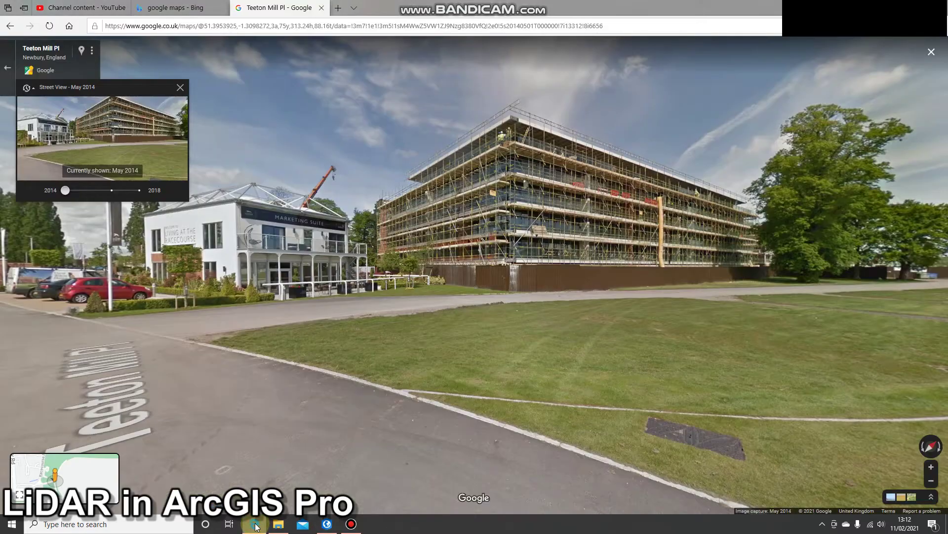
drag(354, 332, 502, 232)
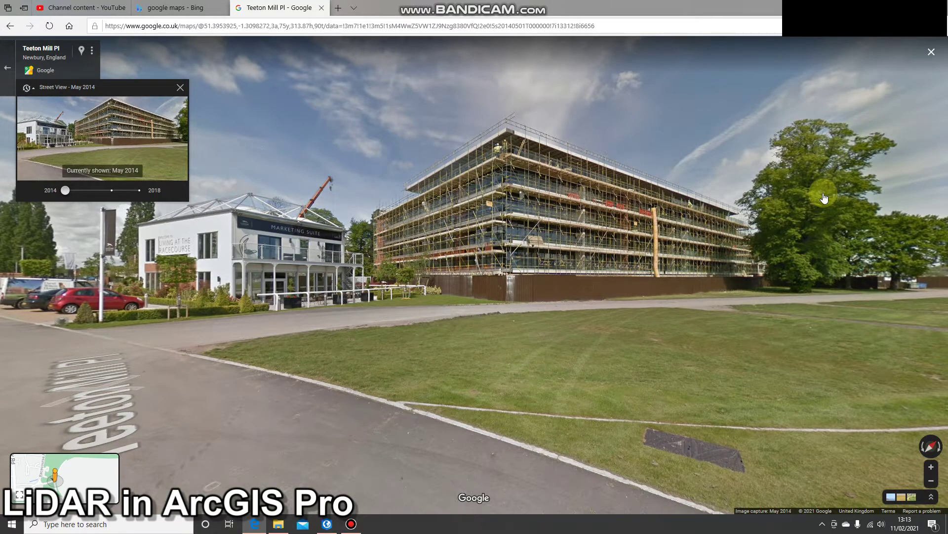
Back in ArcGIS Pro, reframe the building, turn on Test.lasd and zoom in
click(326, 525)
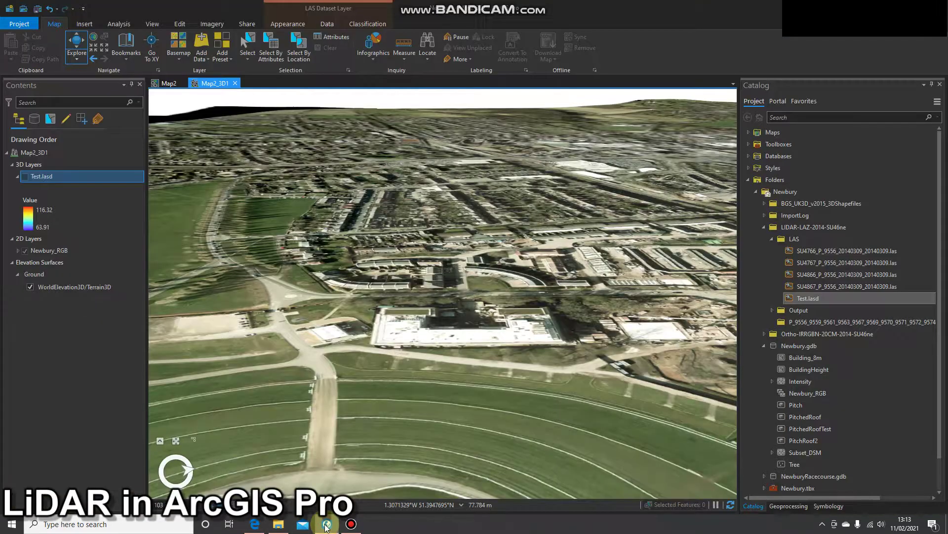
drag(374, 371, 418, 339)
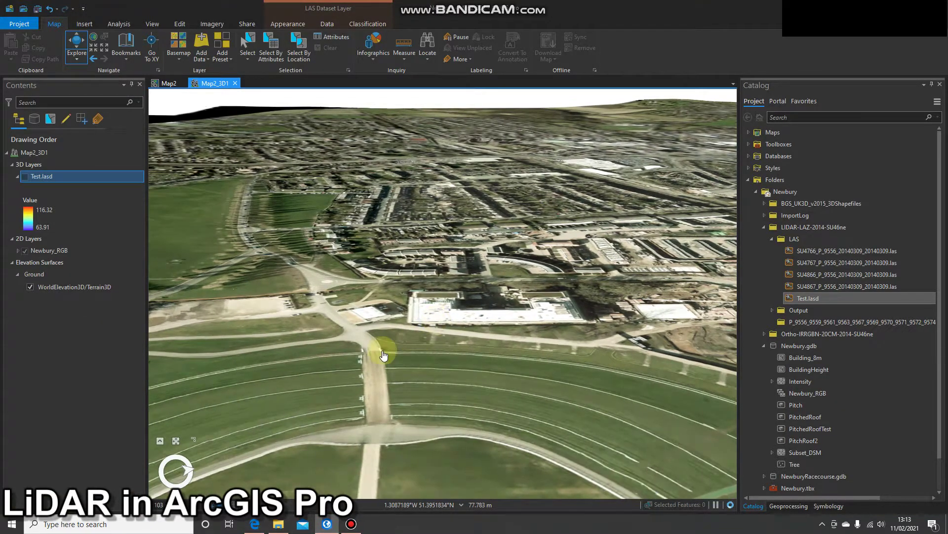
click(24, 176)
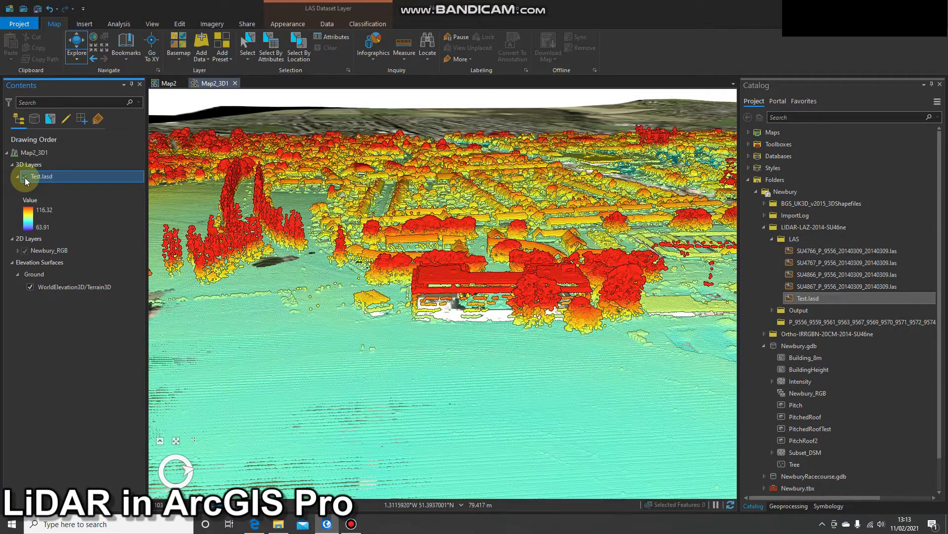
scroll(474, 307, up, 2)
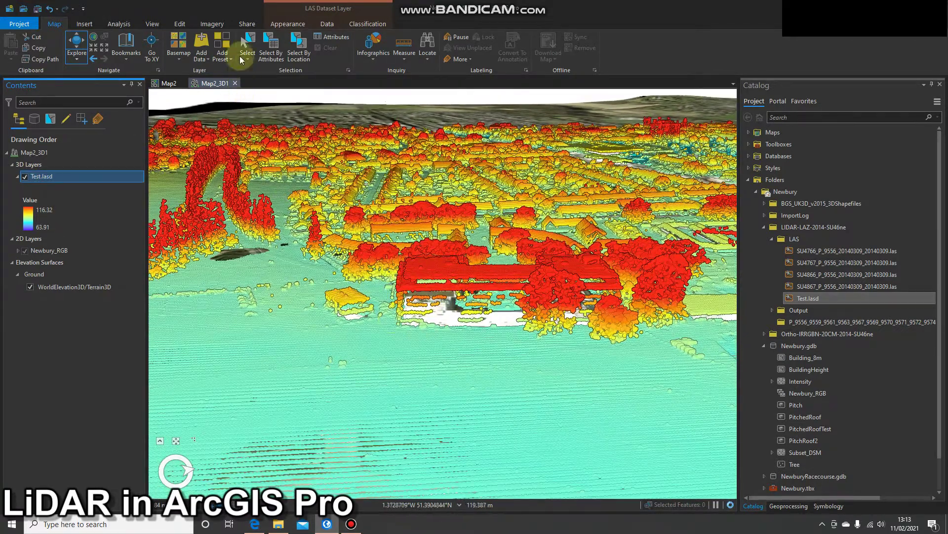
Colour the Test.lasd point cloud by classification through its symbology settings
click(288, 23)
click(226, 58)
click(231, 110)
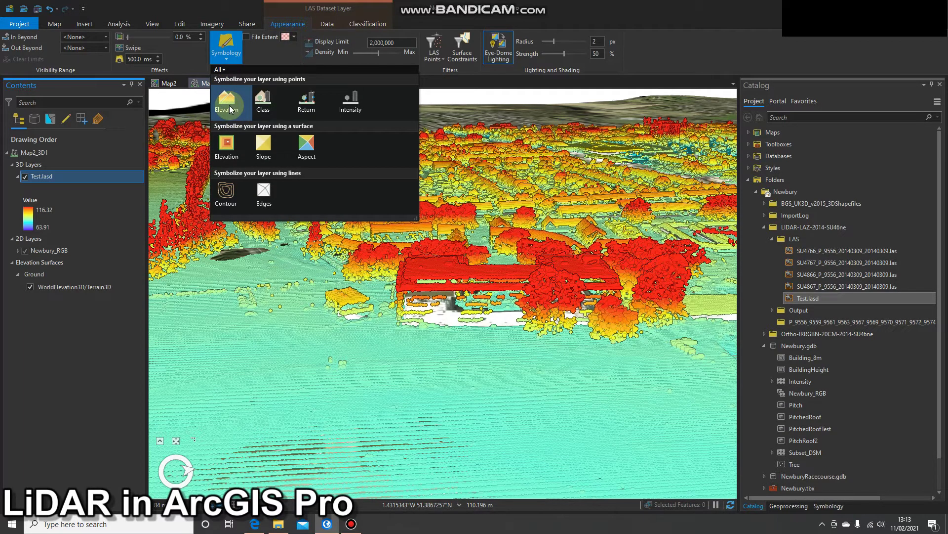
click(261, 108)
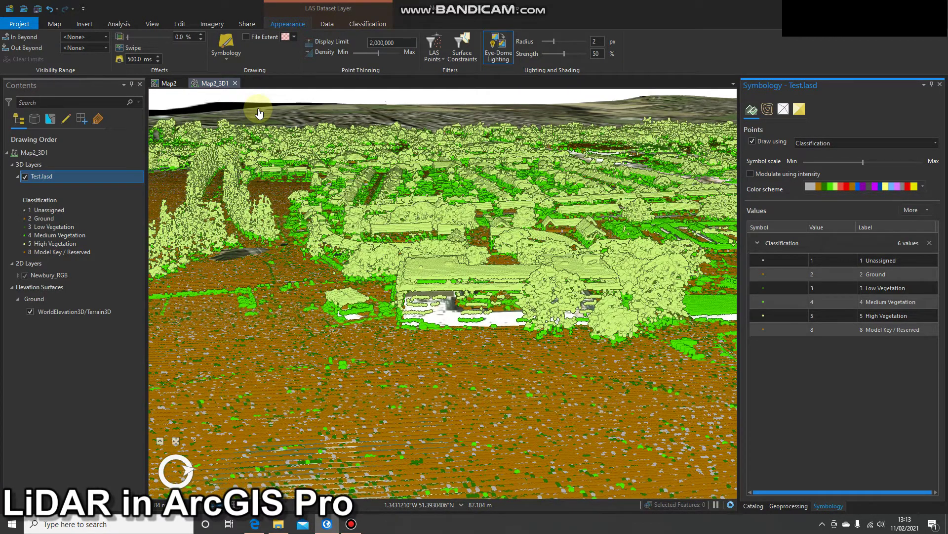
Recolour the point cloud by elevation, 63.91 to 116.32, with a 2-standard-deviation stretch
click(225, 64)
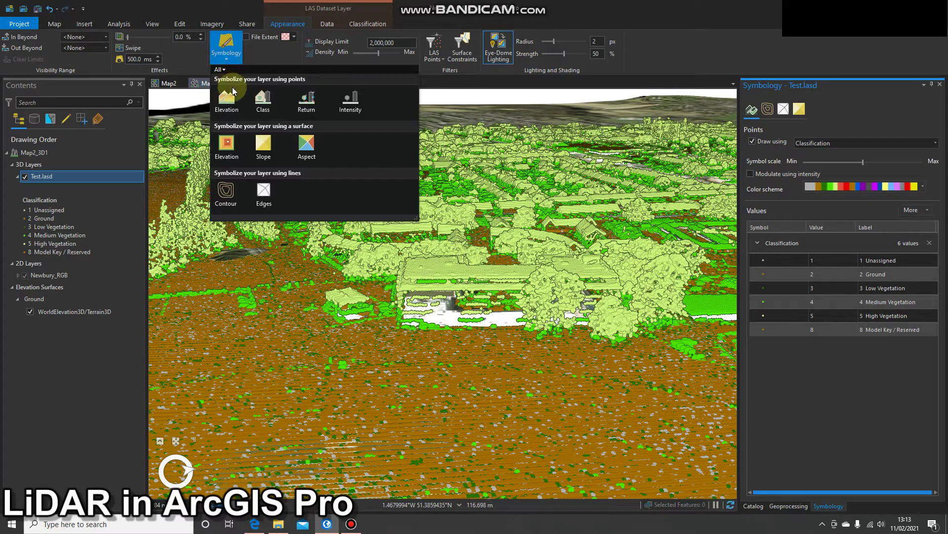
click(228, 97)
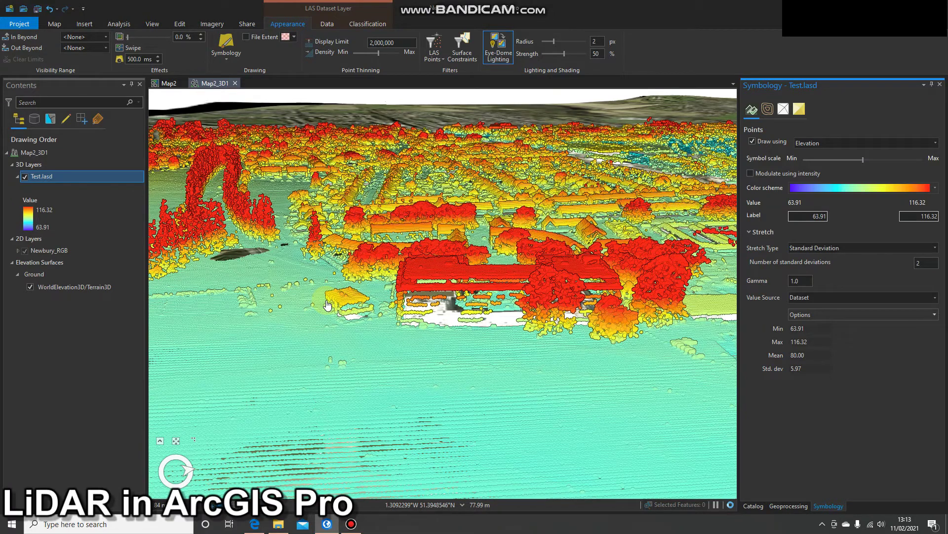
scroll(446, 315, up, 3)
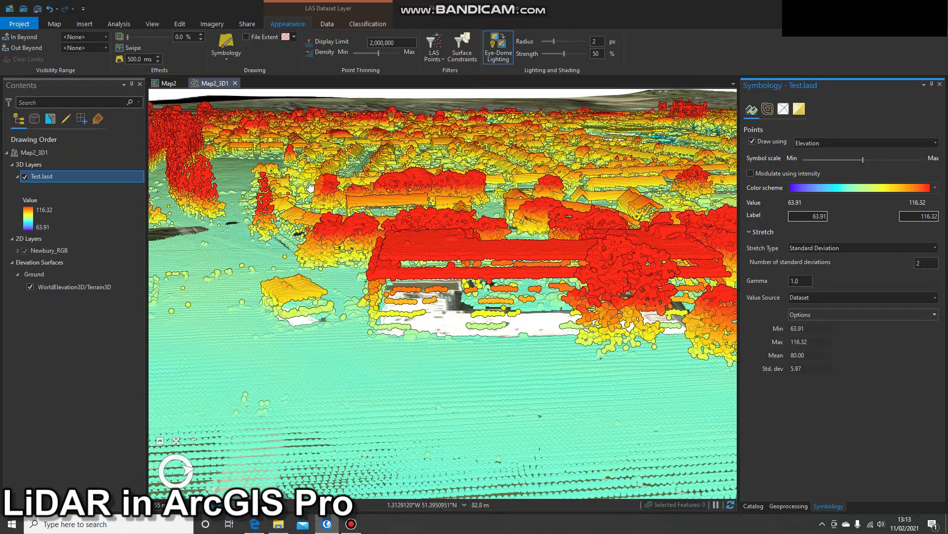
click(54, 25)
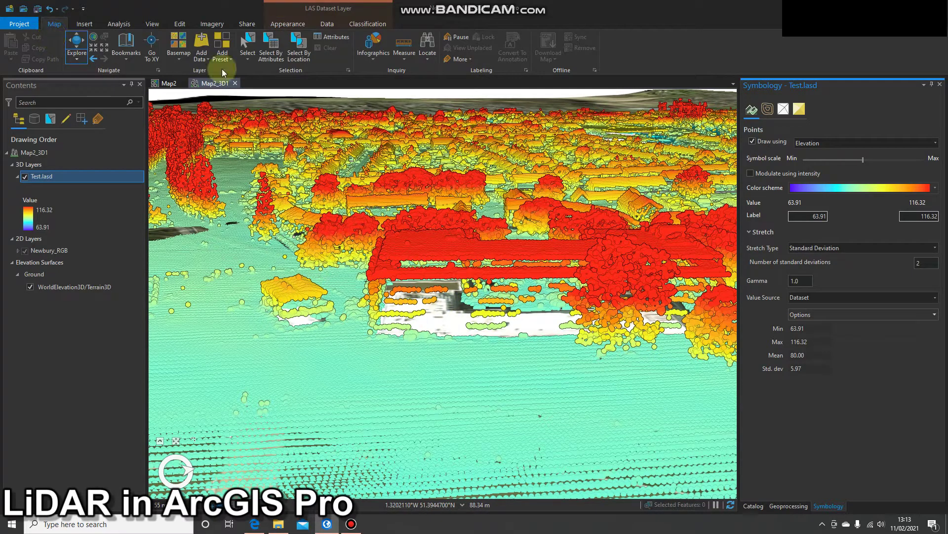
Measure the length of the long red roof in 3D: 79.96 m
click(400, 60)
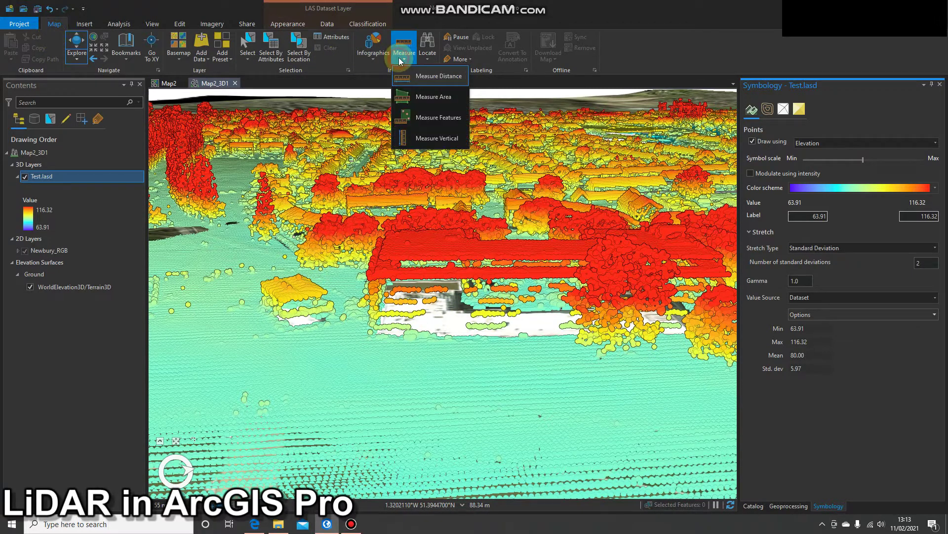
click(434, 75)
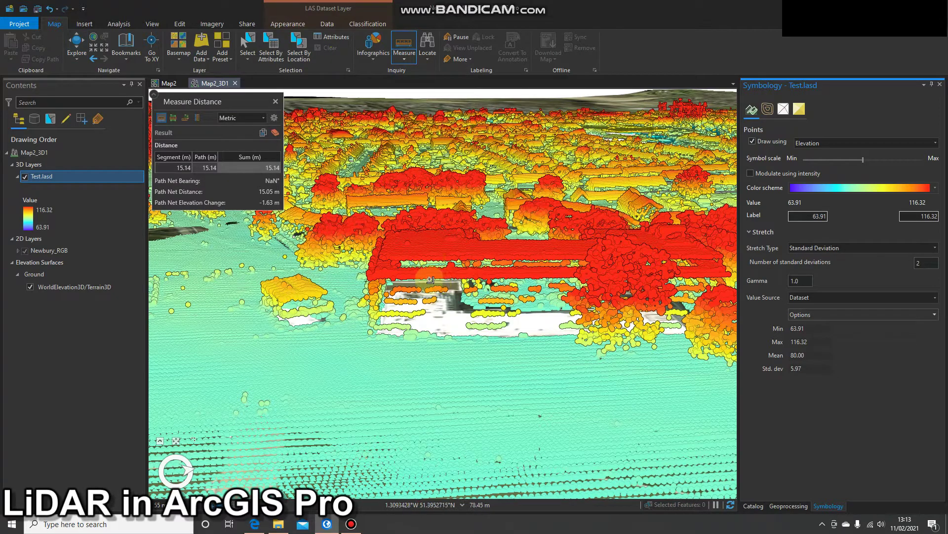
click(368, 276)
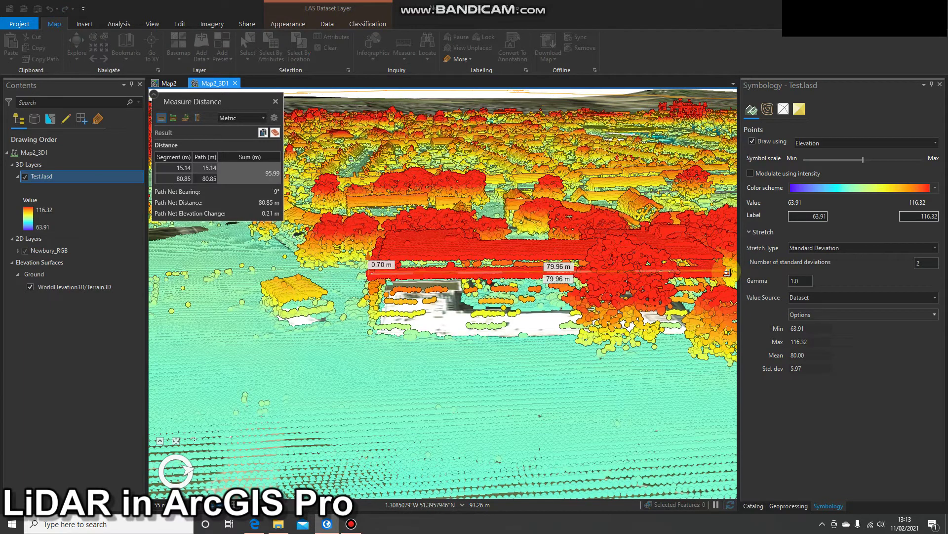
double_click(727, 272)
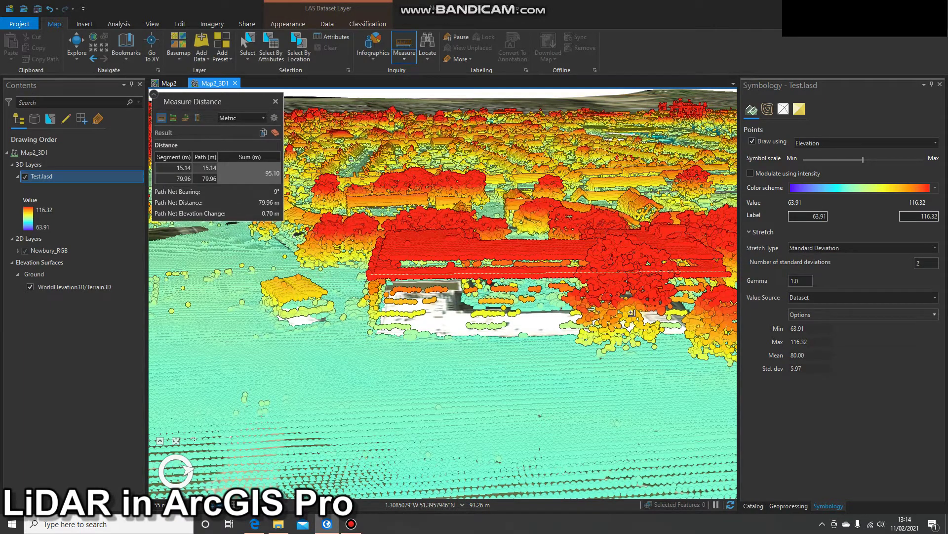
Measure from the red roof down to the ground, about −18.29 m elevation change
click(396, 256)
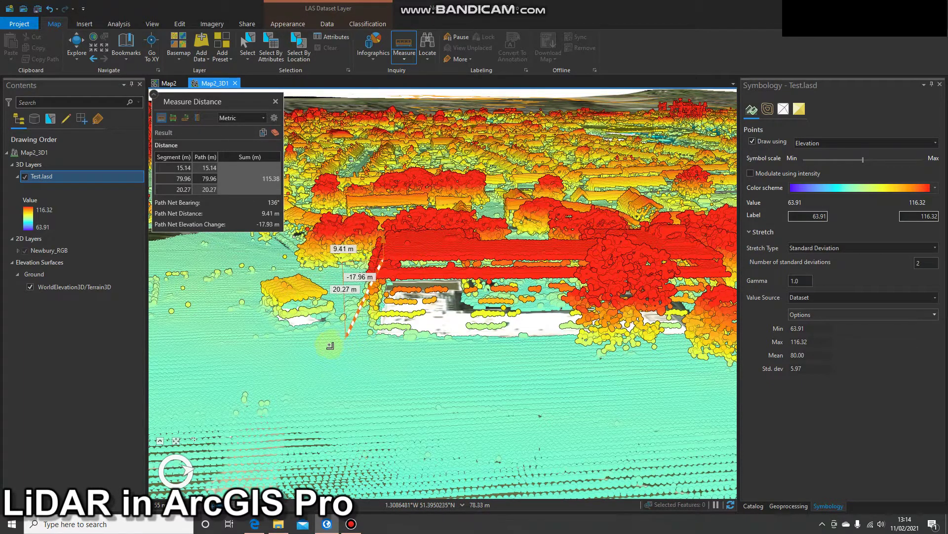
double_click(360, 341)
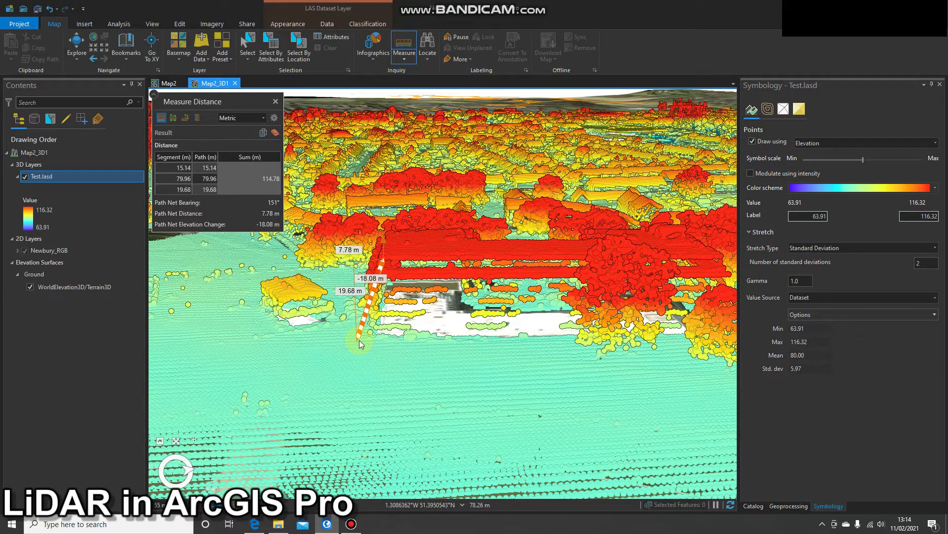
double_click(365, 337)
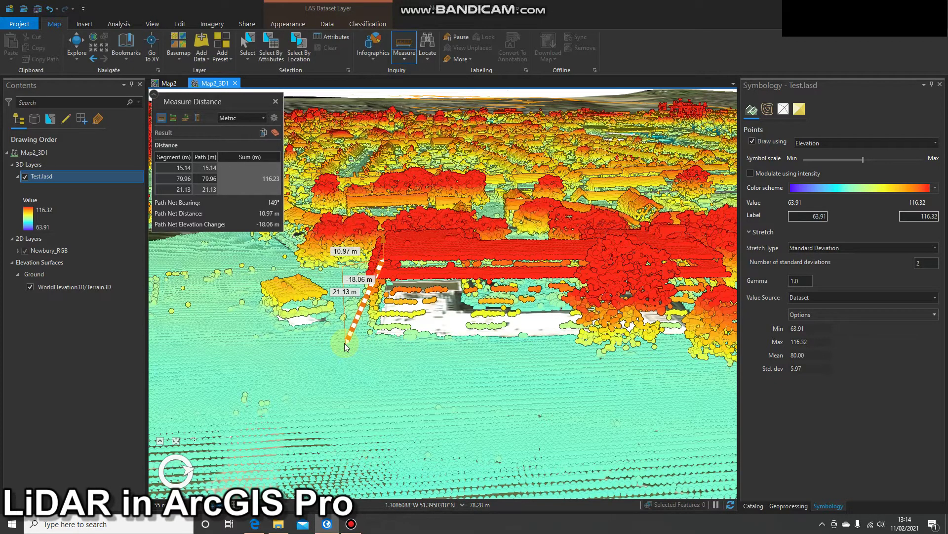
drag(344, 343, 241, 336)
Remeasure roof to ground, ending in a 35.36 m segment, 130.47 m total, −18.33 m change
double_click(242, 335)
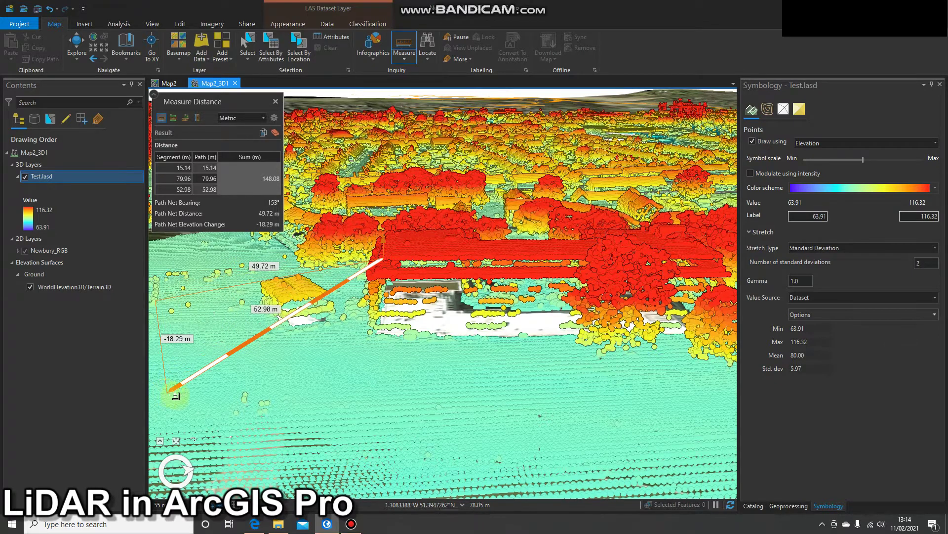
double_click(219, 409)
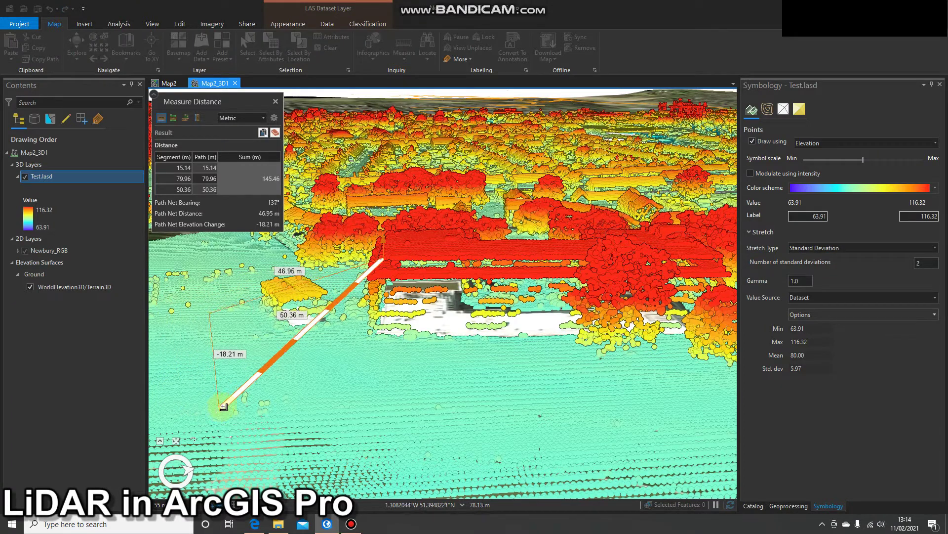
double_click(183, 373)
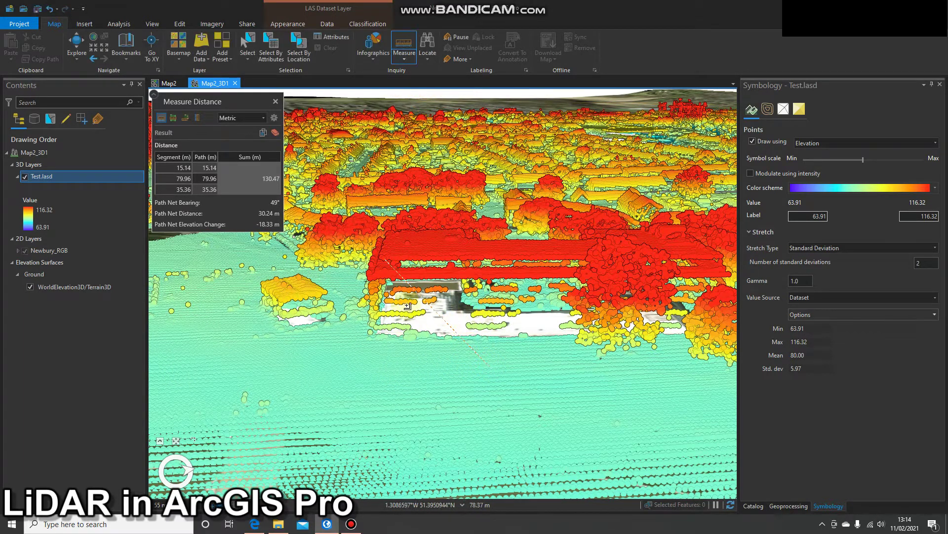
Clear the measurement, then zoom, orbit and zoom out over the Newbury point cloud
click(77, 47)
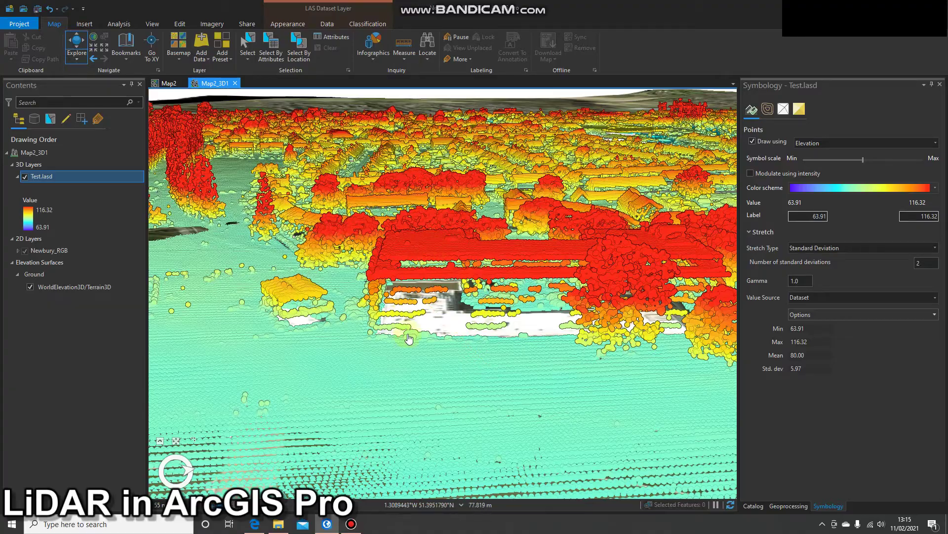
scroll(478, 331, up, 5)
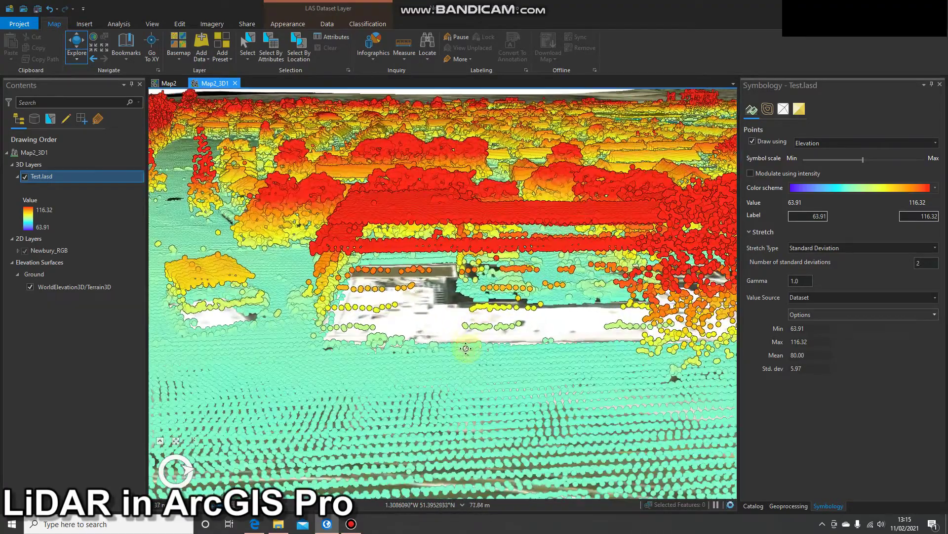
middle_drag(467, 311, 431, 264)
scroll(394, 318, down, 5)
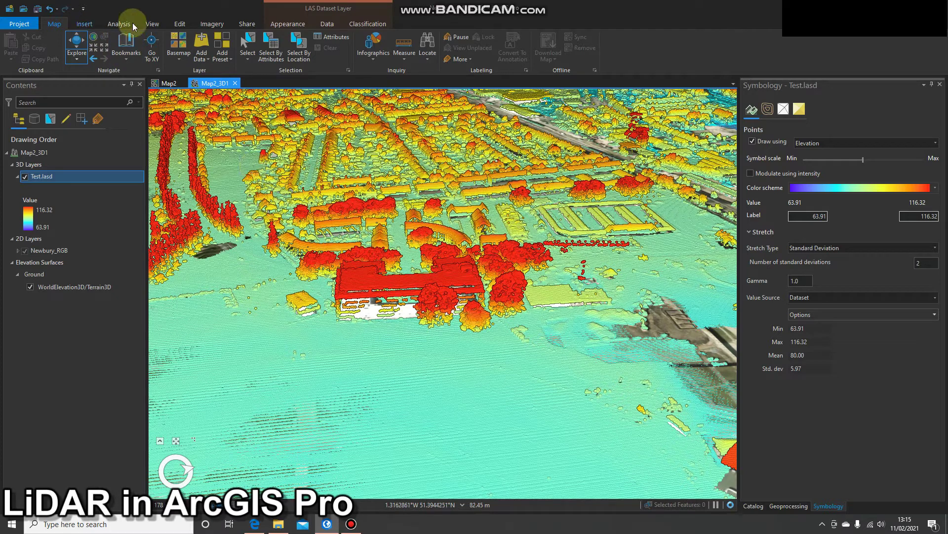
Draw a two-point profile line across the red building and pan the side view into place
click(152, 24)
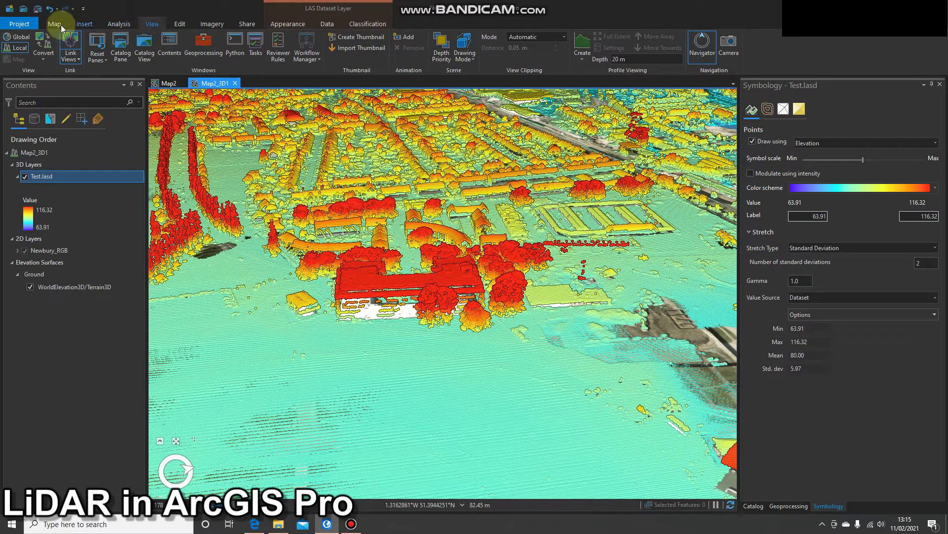
click(582, 43)
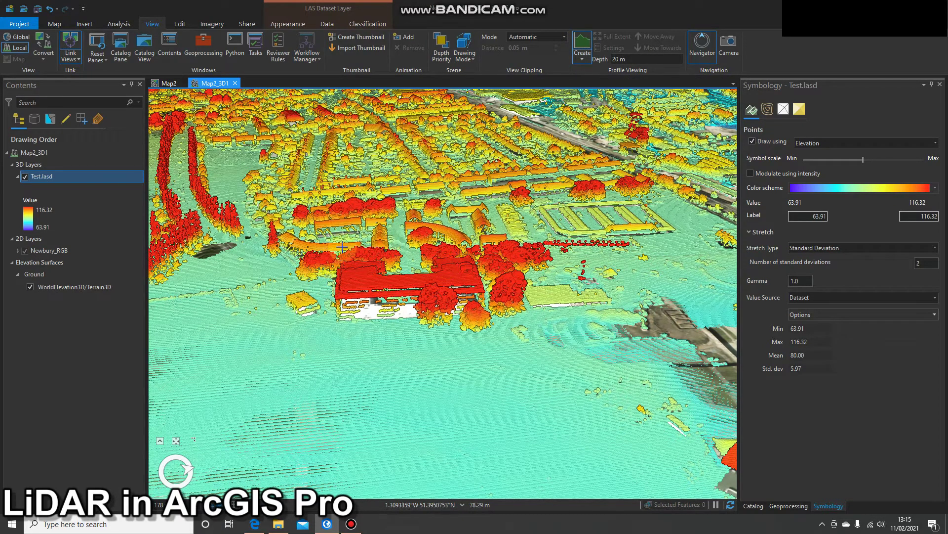
click(315, 289)
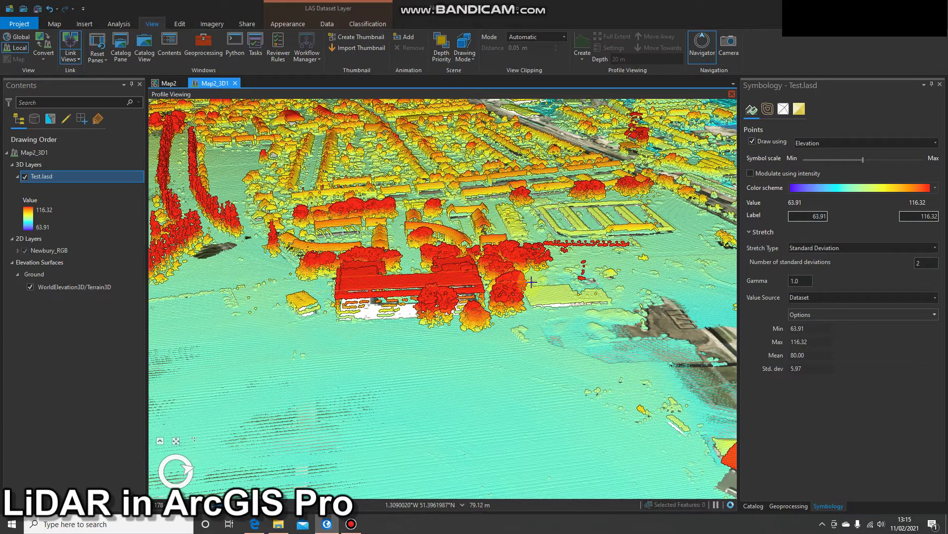
click(531, 286)
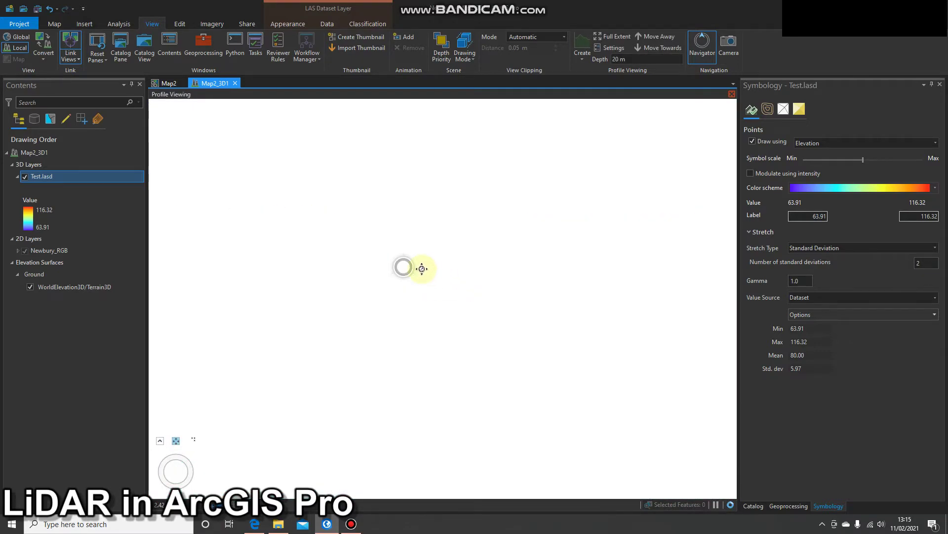
drag(405, 267, 413, 262)
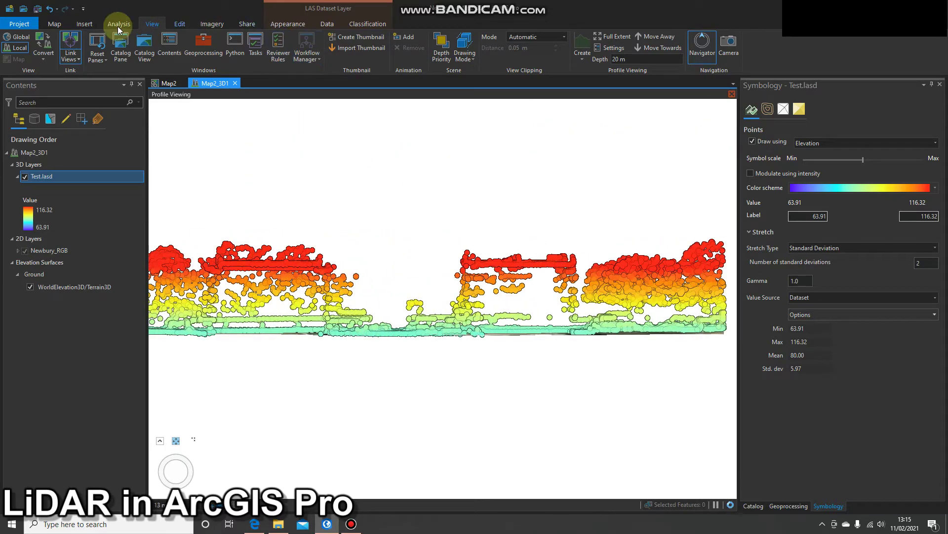
Measure the red building's height from base to roof in the profile view, about 15.6 m
click(54, 24)
click(404, 59)
click(435, 81)
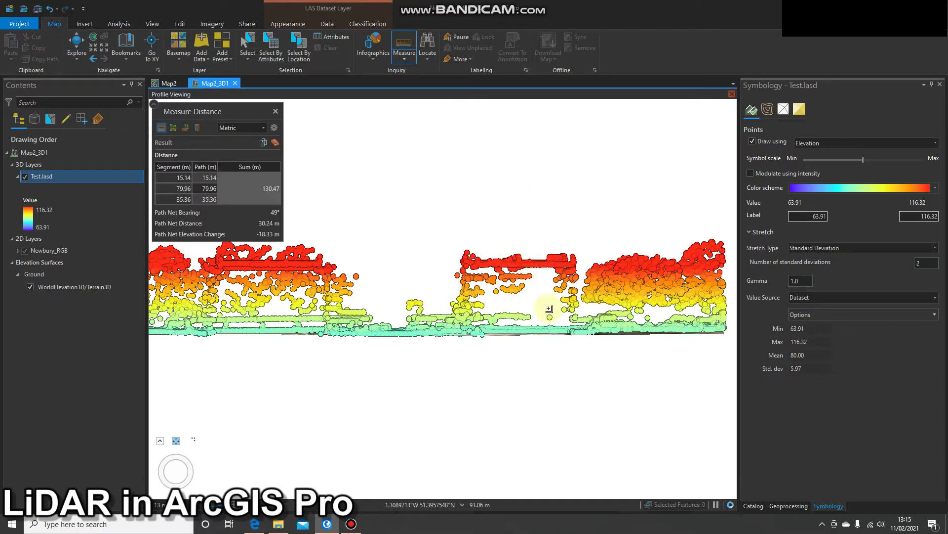
click(536, 328)
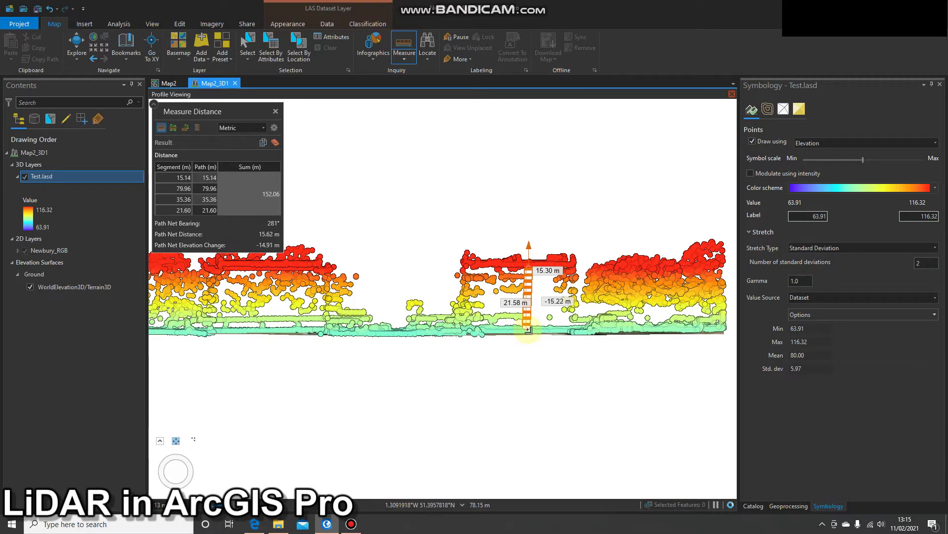
double_click(528, 329)
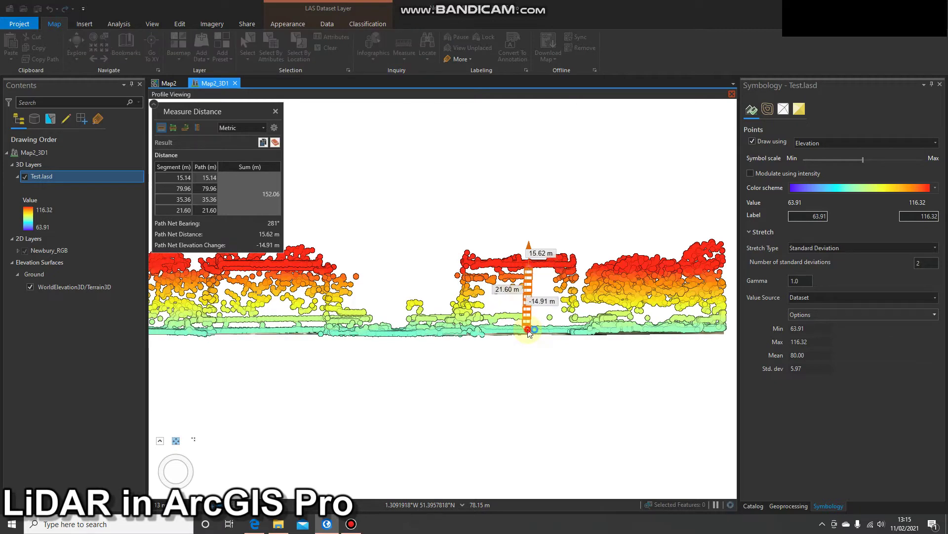
Add further measured segments up the building, ending with an 18.34 m segment (184.13 m total)
click(527, 329)
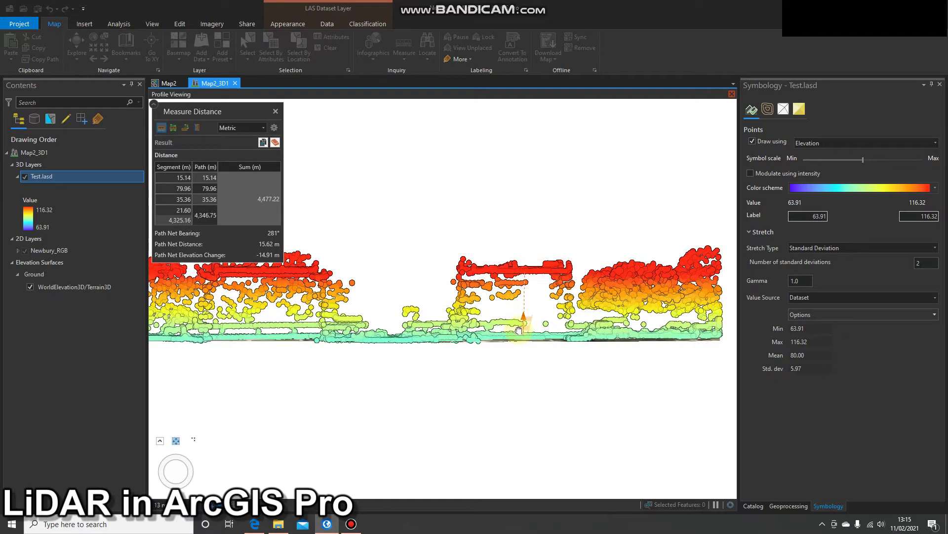
click(509, 292)
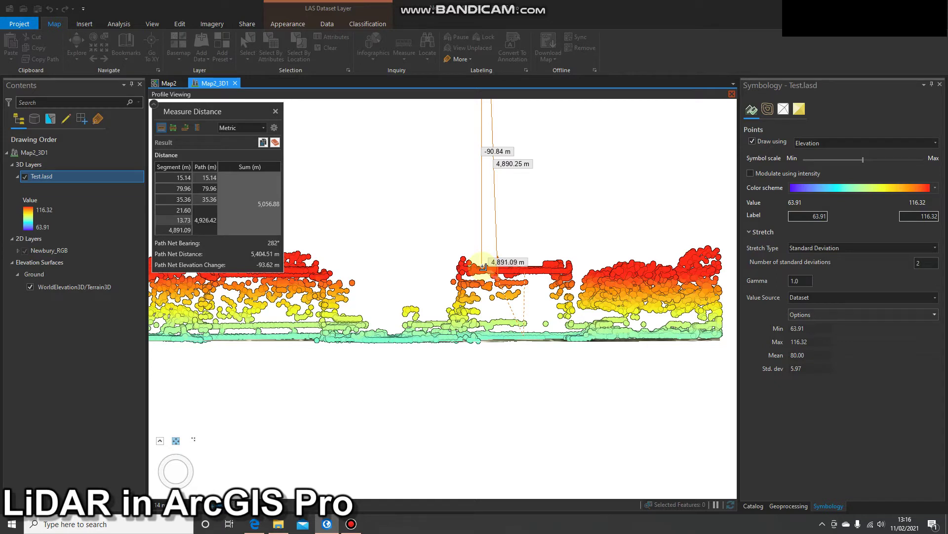
double_click(483, 267)
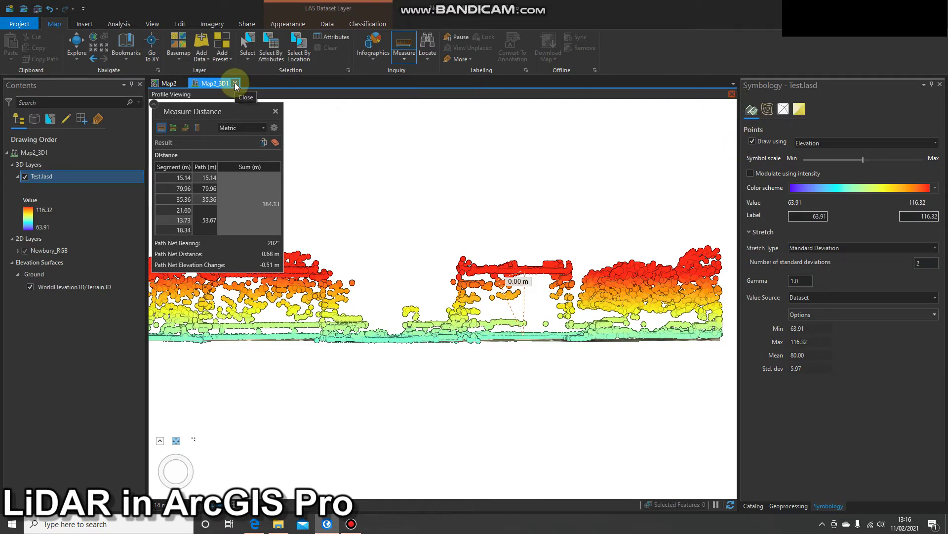
Exit the profile view, close the Measure Distance window, and zoom in on the red building
click(732, 94)
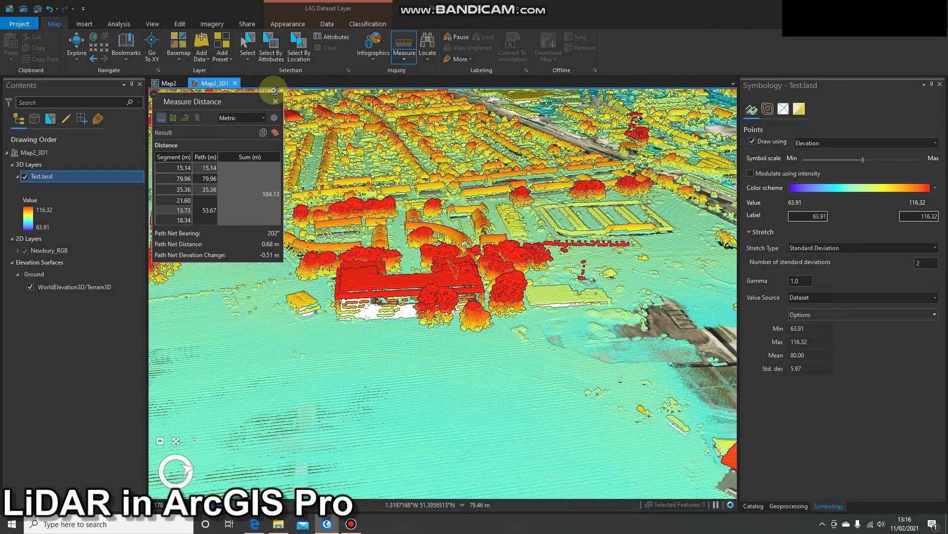
click(275, 103)
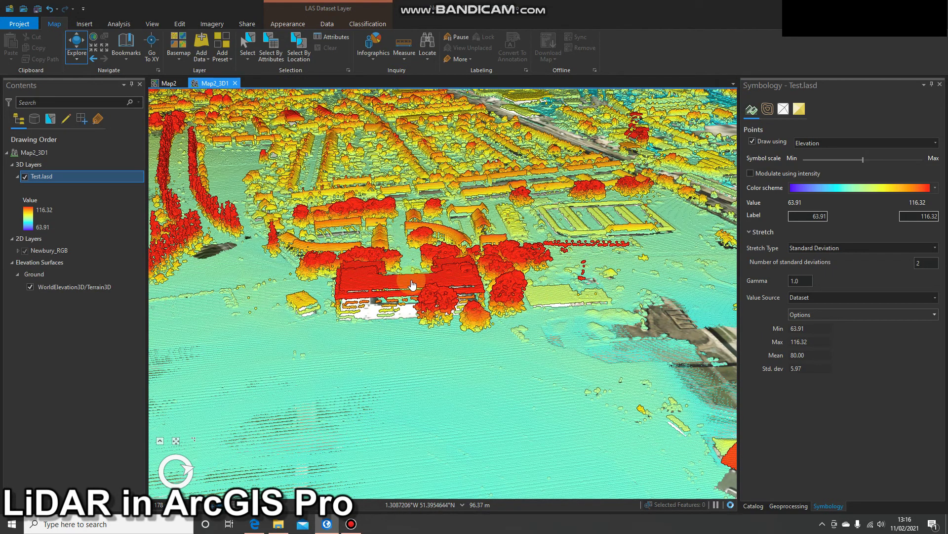
scroll(388, 295, up, 3)
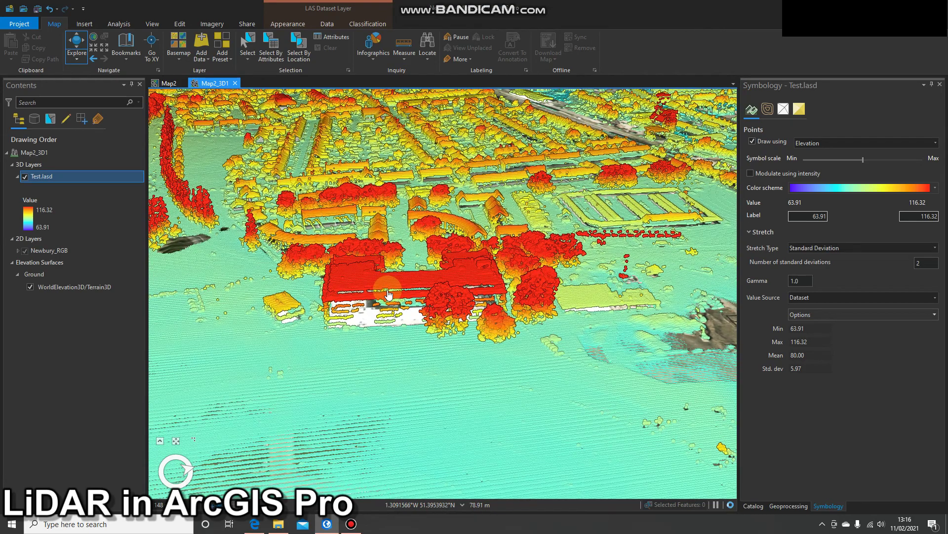